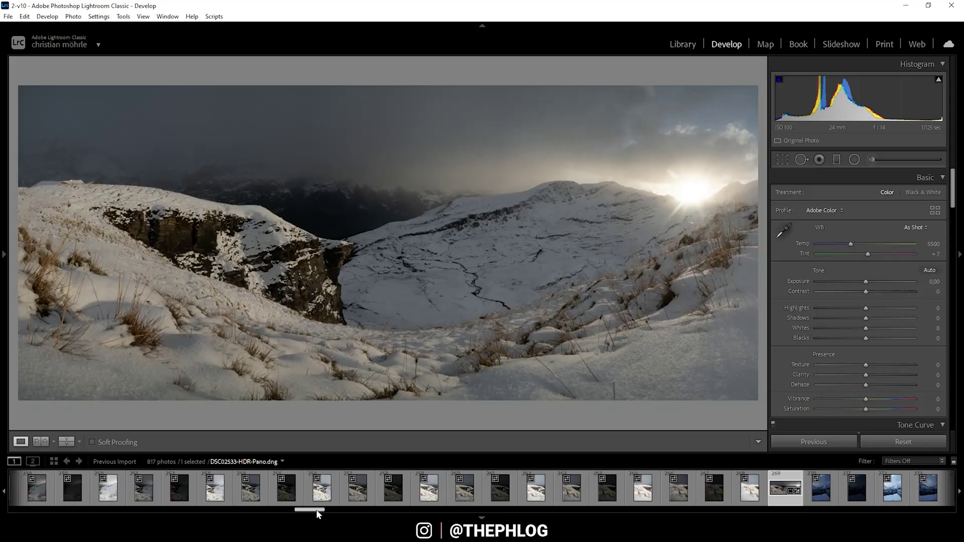
Scroll the filmstrip left from the finished panorama to the original bracketed ARW frames.
{"action": "left_click_drag", "start_coordinate": [317, 513], "coordinate": [295, 513]}
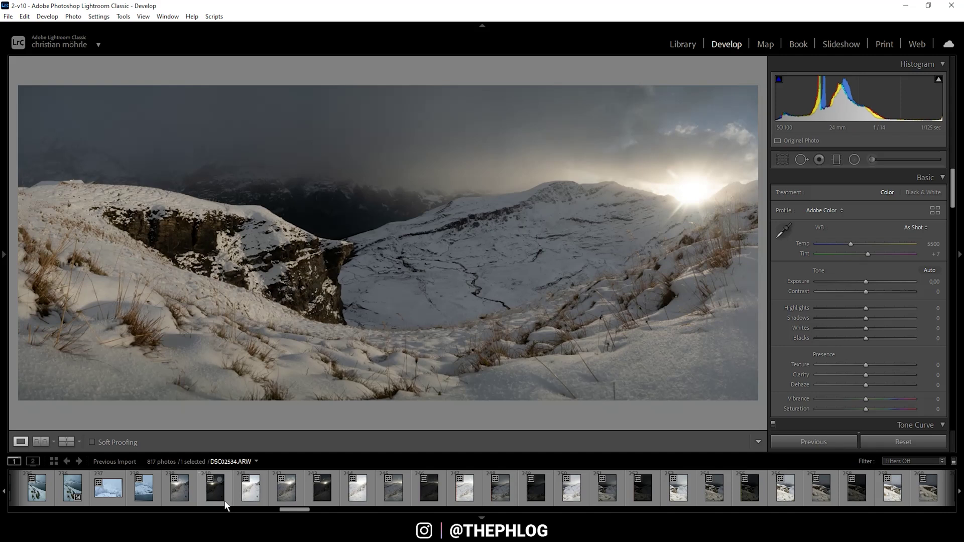
Select the 30 frames DSC02533 through DSC02562 and start an HDR Panorama photo merge.
{"action": "left_click", "coordinate": [184, 502]}
{"action": "left_click", "coordinate": [176, 496]}
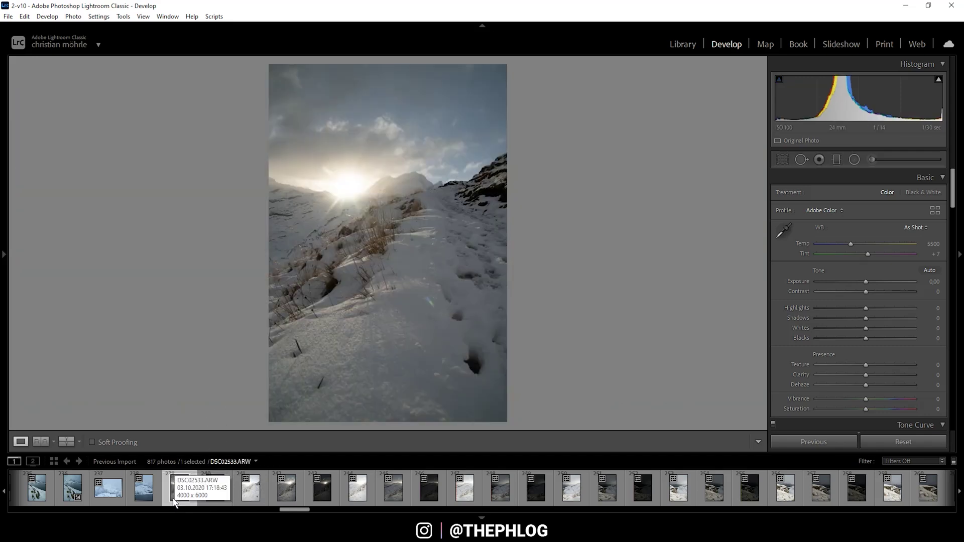
{"action": "left_click_drag", "start_coordinate": [300, 512], "coordinate": [327, 512]}
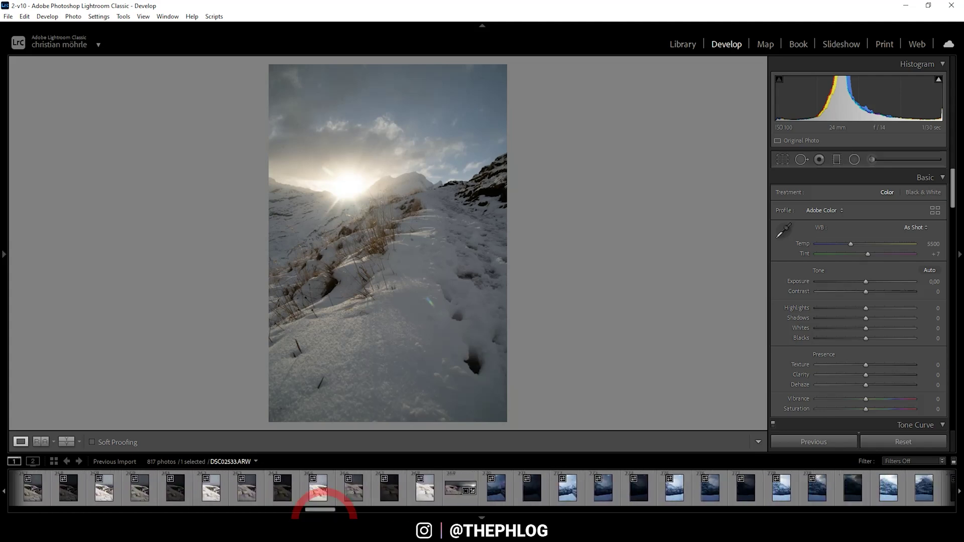
{"action": "left_click", "coordinate": [422, 499], "text": "shift"}
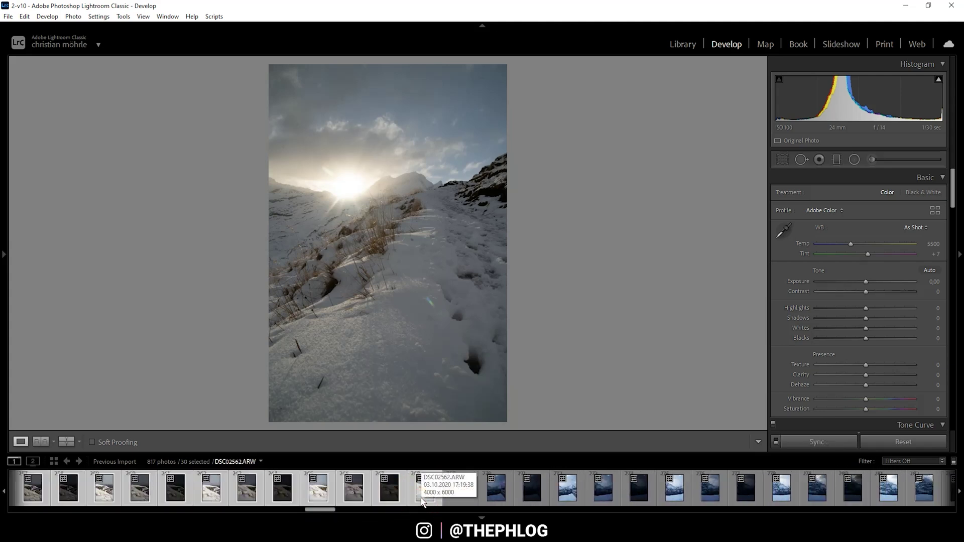
{"action": "right_click", "coordinate": [422, 501]}
{"action": "mouse_move", "coordinate": [457, 273]}
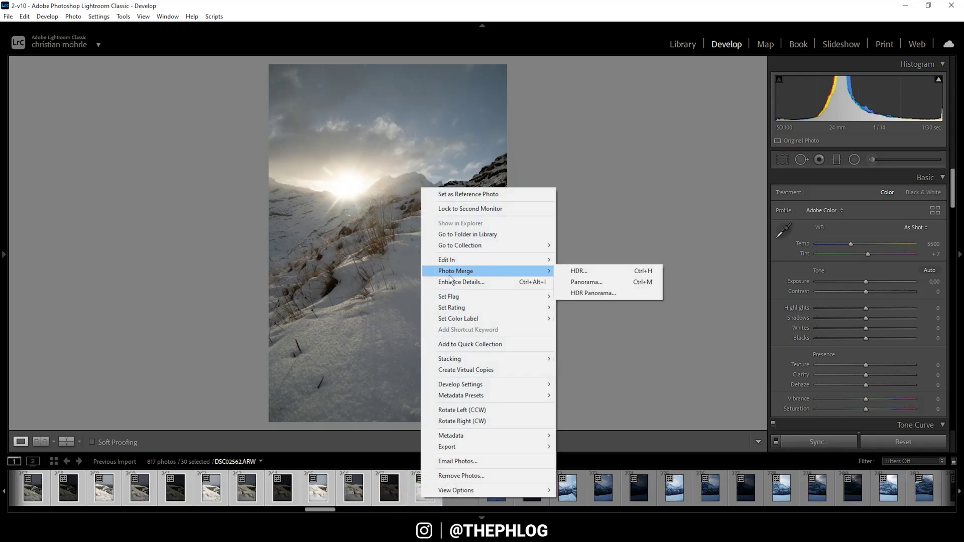
{"action": "left_click", "coordinate": [584, 296]}
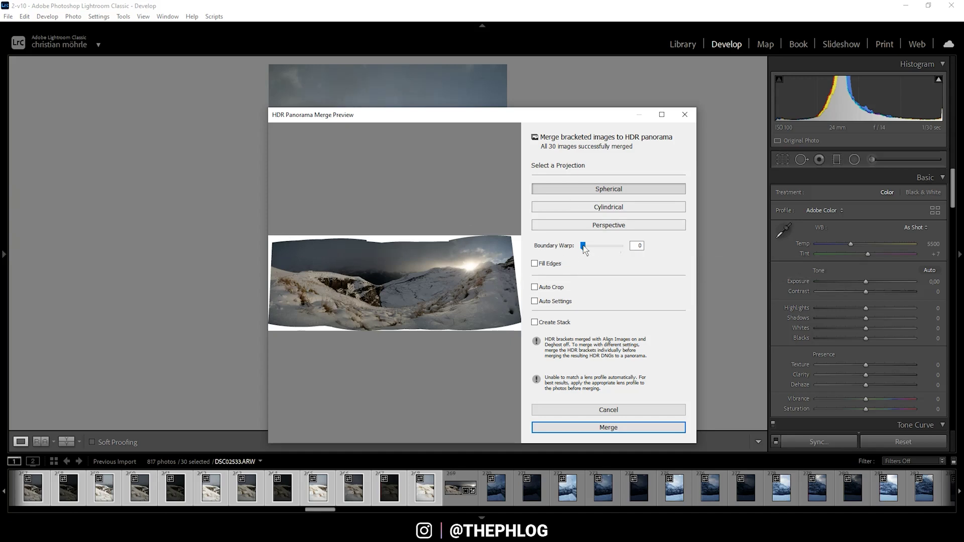
Set Boundary Warp to 100 on the spherical preview and merge into DSC02533-HDR-Pano.dng.
{"action": "left_click_drag", "start_coordinate": [584, 247], "coordinate": [631, 252]}
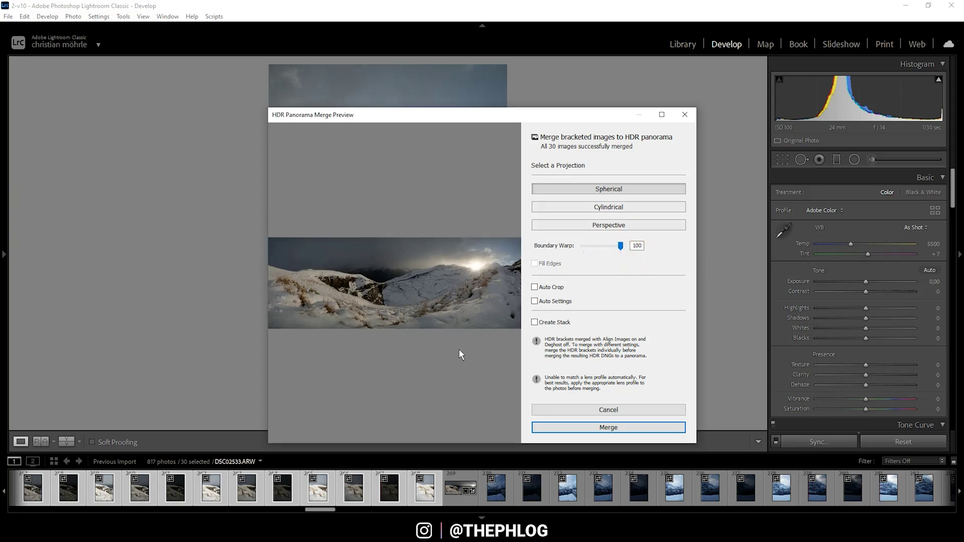
{"action": "left_click", "coordinate": [620, 430]}
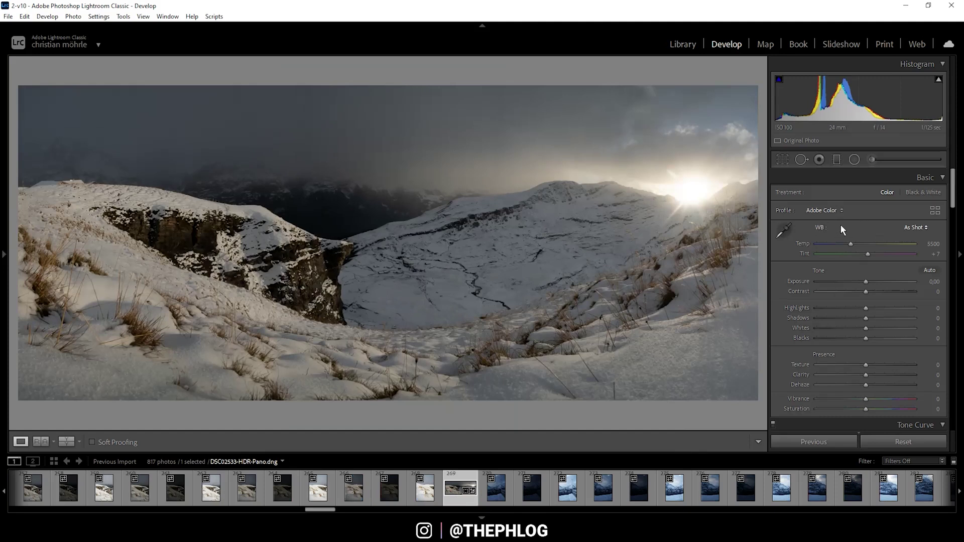
Apply the Adobe Standard profile and Daylight white balance (Temp 5500, Tint +10).
{"action": "left_click", "coordinate": [824, 210]}
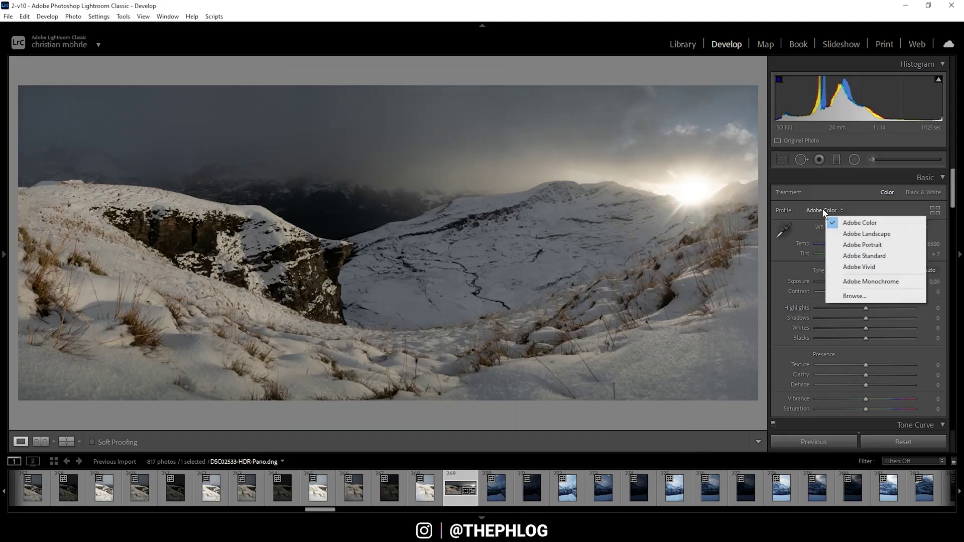
{"action": "left_click", "coordinate": [877, 256]}
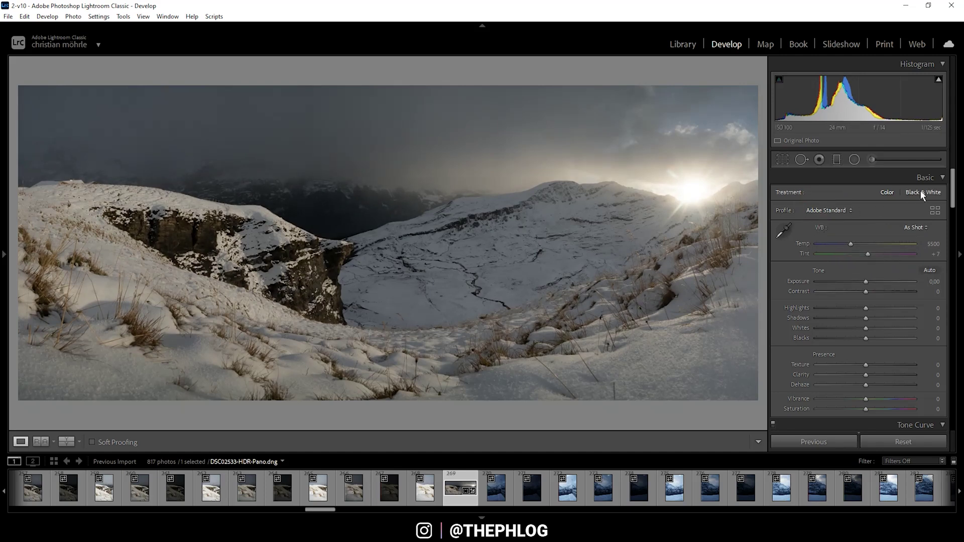
{"action": "left_click", "coordinate": [917, 231]}
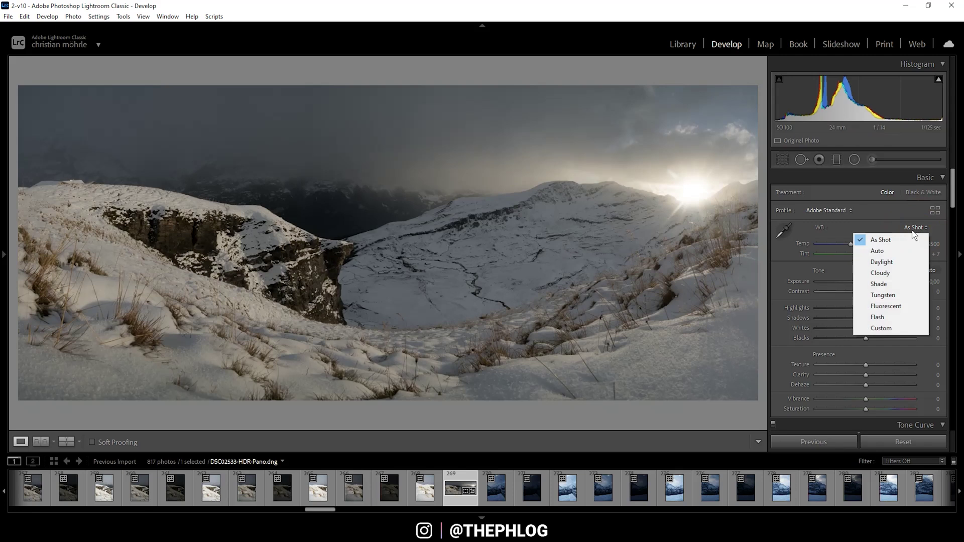
{"action": "left_click", "coordinate": [887, 262]}
{"action": "scroll", "coordinate": [952, 204], "scroll_direction": "down", "scroll_amount": 3}
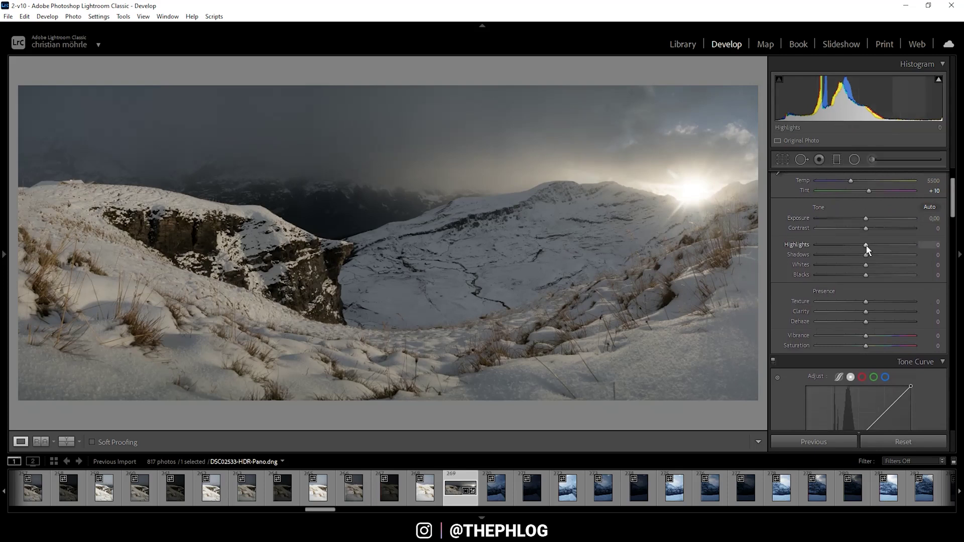
Set Highlights -46, Whites +8, Blacks -21, Texture +5, Clarity +10 and Vibrance +37.
{"action": "left_click_drag", "start_coordinate": [865, 246], "coordinate": [844, 248]}
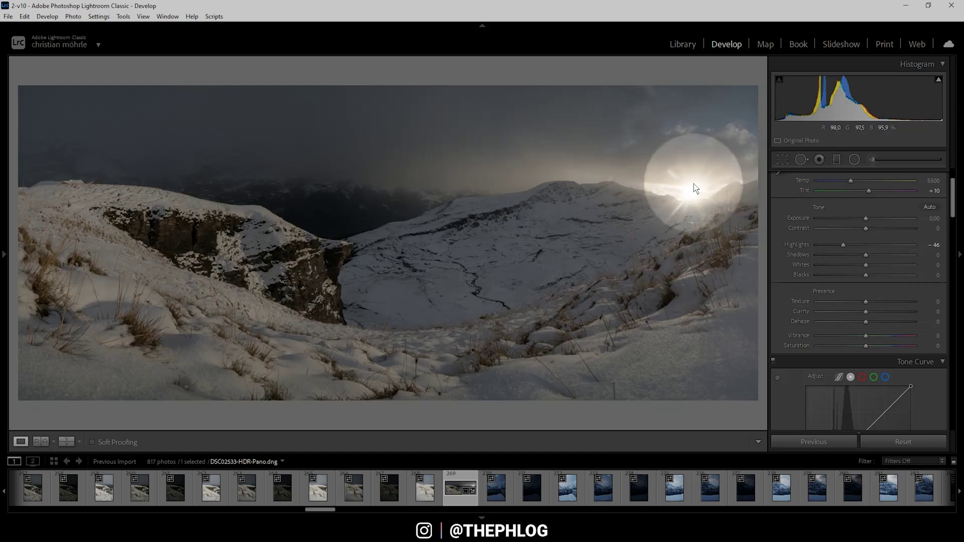
{"action": "scroll", "coordinate": [864, 251], "scroll_direction": "up", "scroll_amount": 1}
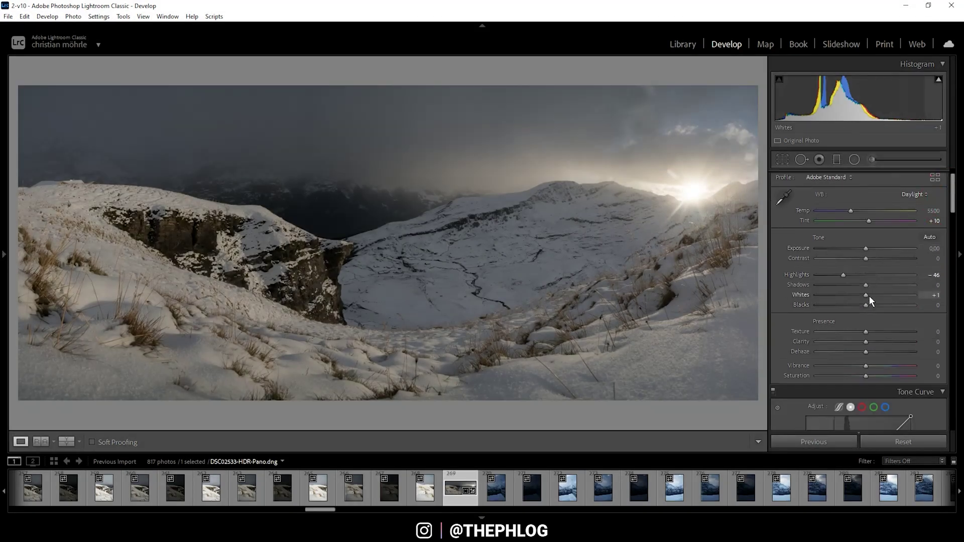
{"action": "left_click_drag", "start_coordinate": [870, 296], "coordinate": [881, 296]}
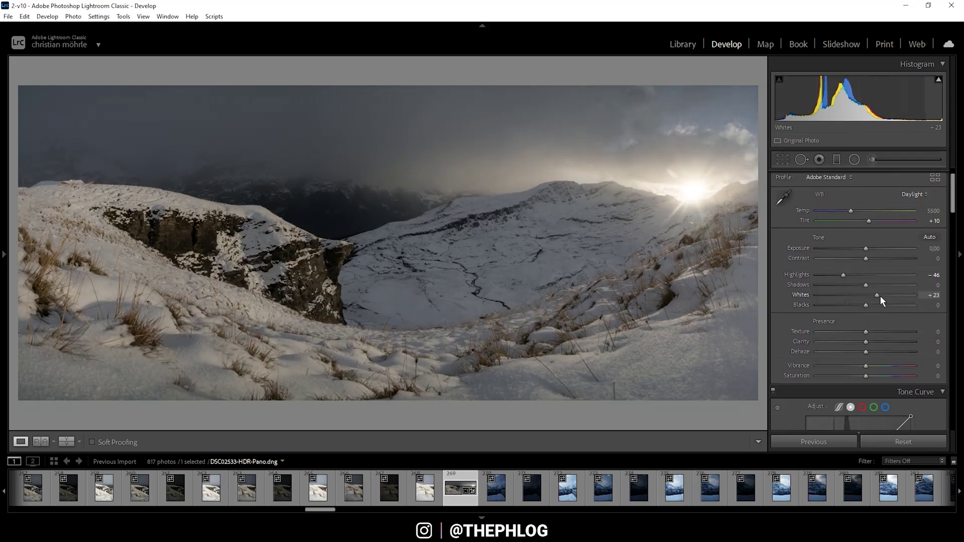
{"action": "left_click_drag", "start_coordinate": [880, 296], "coordinate": [855, 305]}
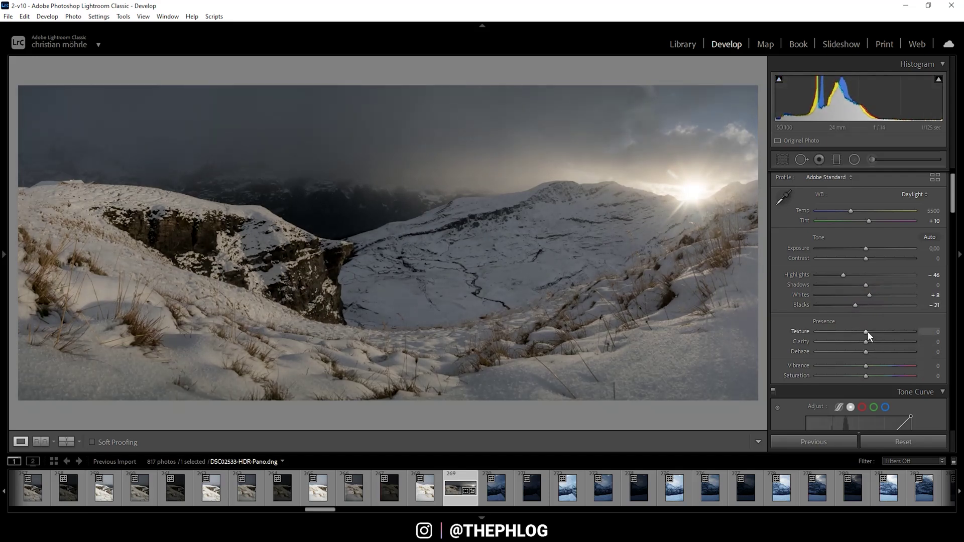
{"action": "left_click_drag", "start_coordinate": [868, 331], "coordinate": [871, 340]}
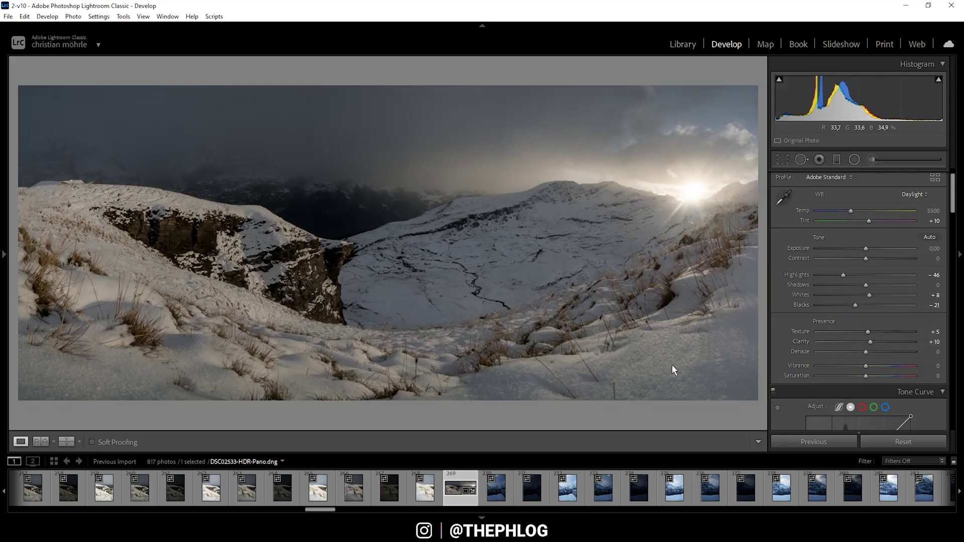
{"action": "left_click_drag", "start_coordinate": [870, 366], "coordinate": [878, 365]}
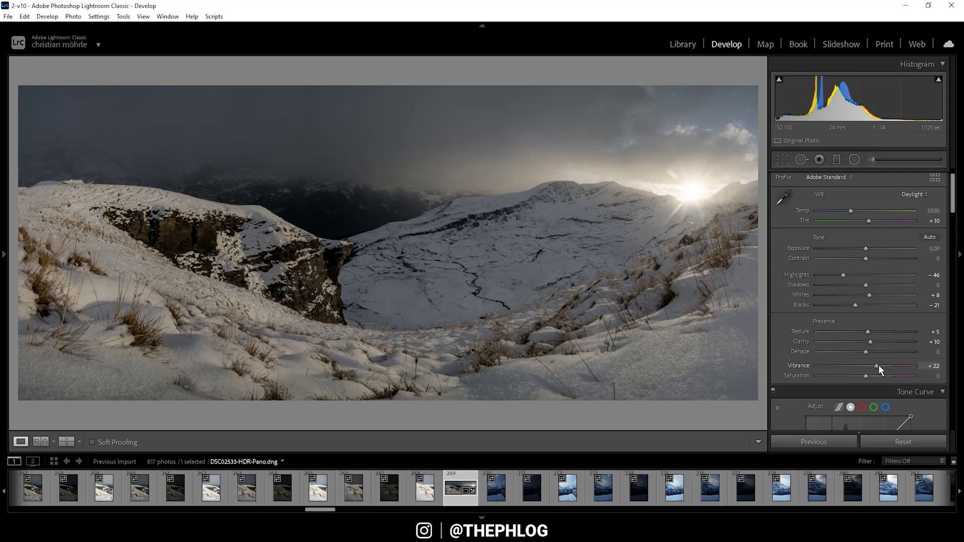
{"action": "left_click_drag", "start_coordinate": [879, 365], "coordinate": [886, 366]}
Select the sky graduated filter and set Exposure -0.56, Texture -25, Clarity -29.
{"action": "left_click", "coordinate": [836, 159]}
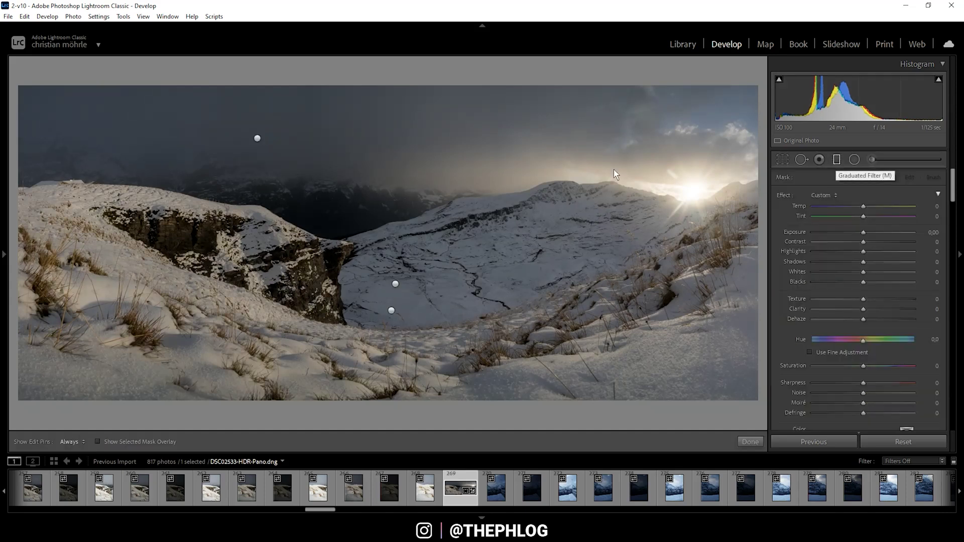
{"action": "left_click", "coordinate": [257, 138]}
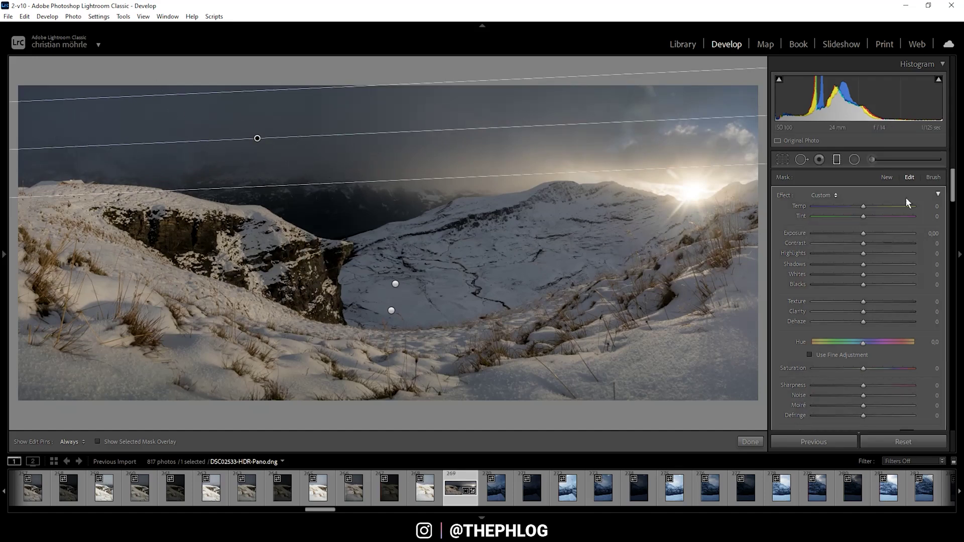
{"action": "left_click_drag", "start_coordinate": [864, 235], "coordinate": [857, 235]}
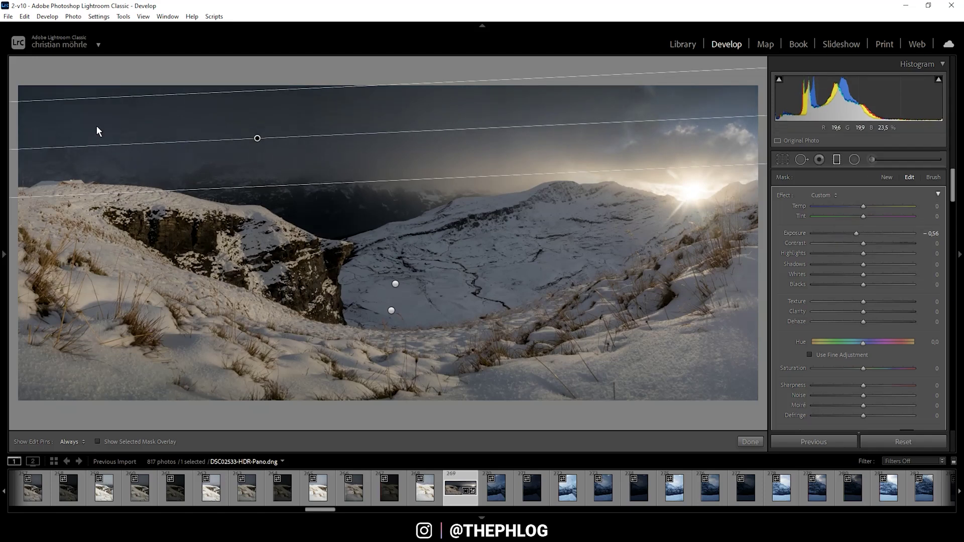
{"action": "left_click_drag", "start_coordinate": [862, 302], "coordinate": [853, 301]}
{"action": "mouse_move", "coordinate": [863, 311]}
{"action": "left_mouse_down"}
{"action": "mouse_move", "coordinate": [848, 312]}
{"action": "mouse_move", "coordinate": [849, 300]}
{"action": "left_mouse_up"}
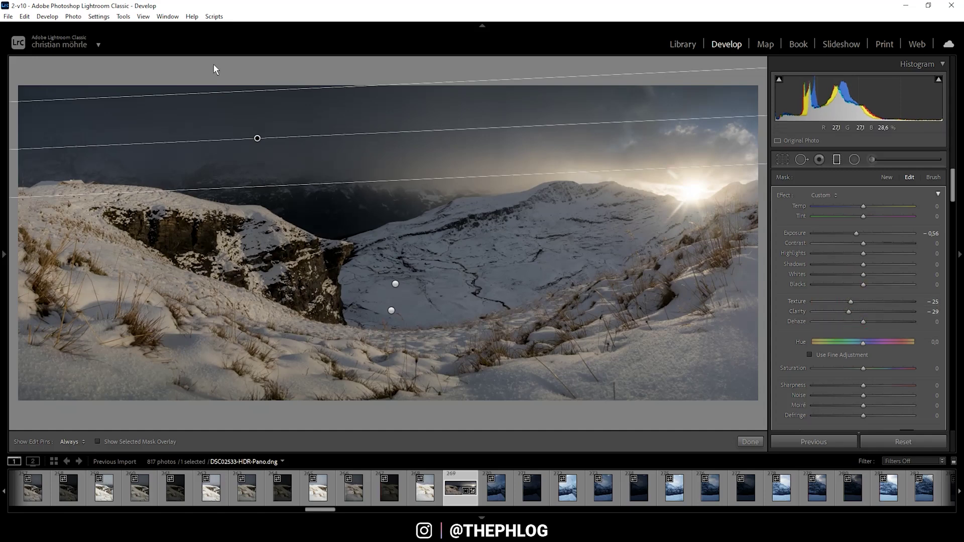
Give the mid-ground valley gradient Highlights +30, Whites +56 and Temp -7.
{"action": "left_click", "coordinate": [395, 284]}
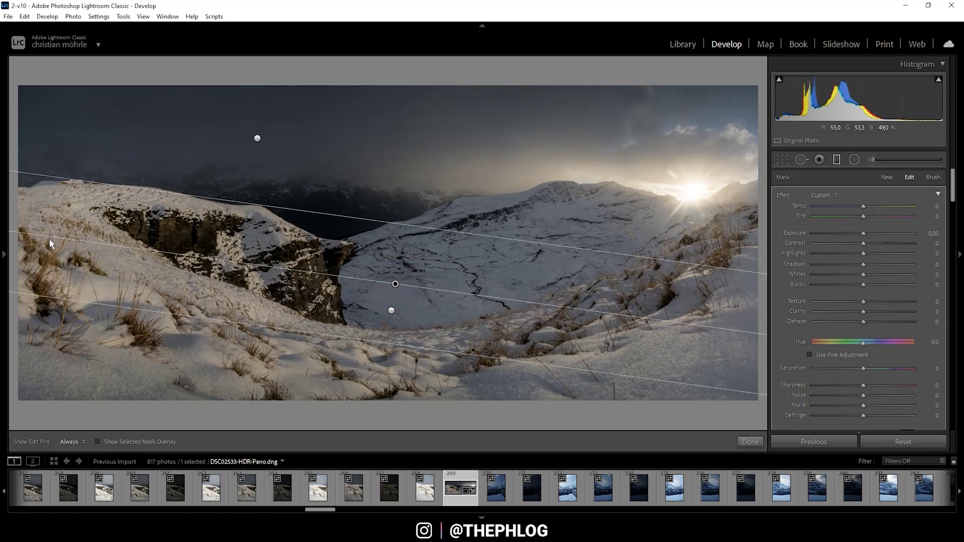
{"action": "mouse_move", "coordinate": [4, 241]}
{"action": "left_click_drag", "start_coordinate": [864, 257], "coordinate": [888, 255]}
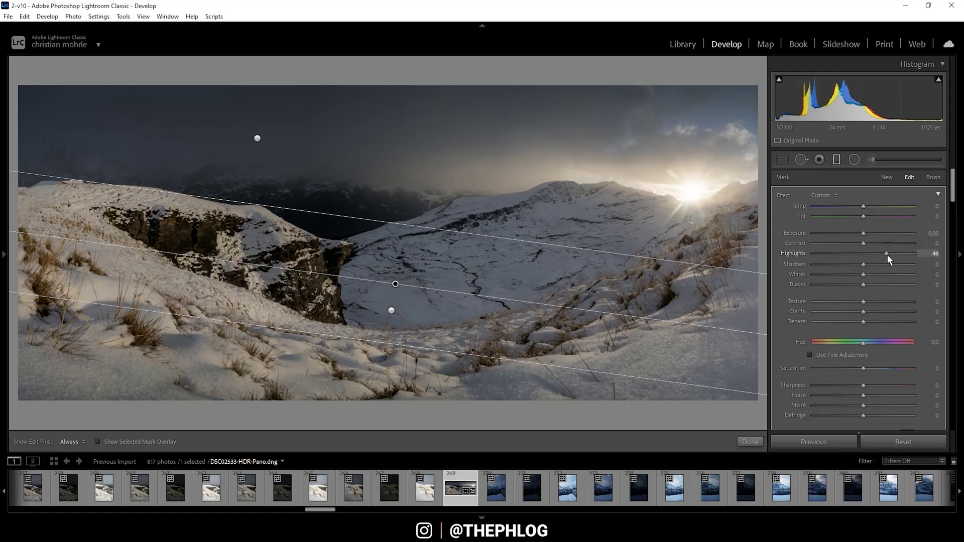
{"action": "mouse_move", "coordinate": [887, 254]}
{"action": "left_mouse_down"}
{"action": "mouse_move", "coordinate": [866, 273]}
{"action": "mouse_move", "coordinate": [890, 273]}
{"action": "left_mouse_up"}
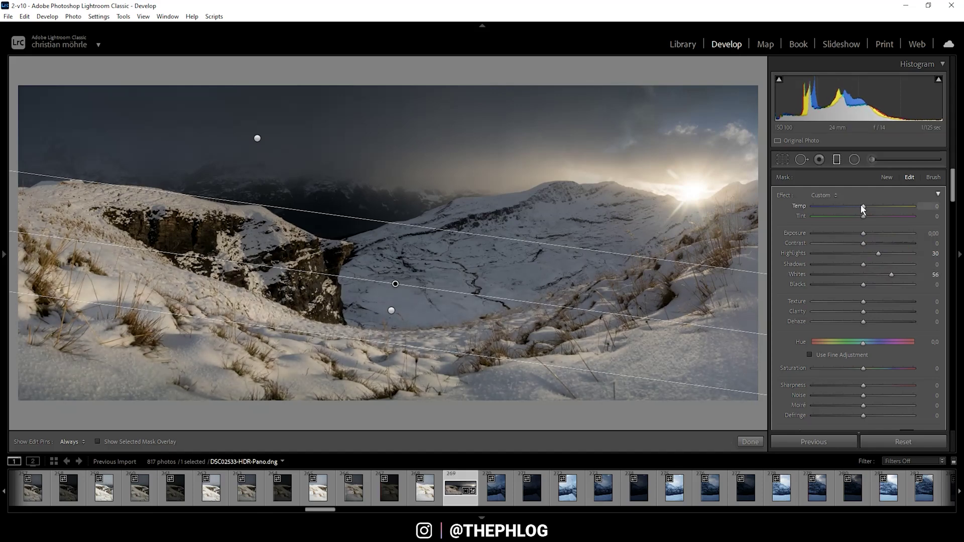
{"action": "left_click_drag", "start_coordinate": [862, 206], "coordinate": [858, 206]}
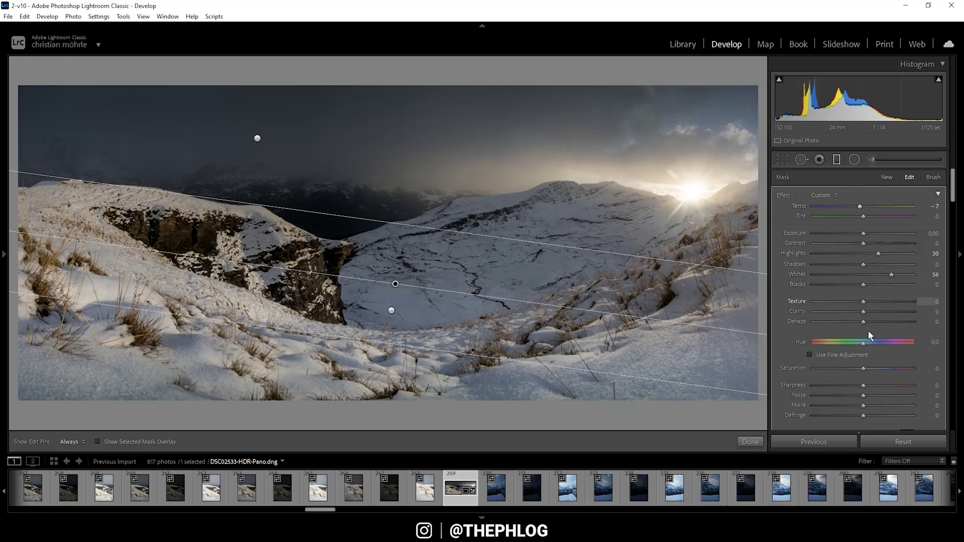
{"action": "left_click", "coordinate": [391, 312]}
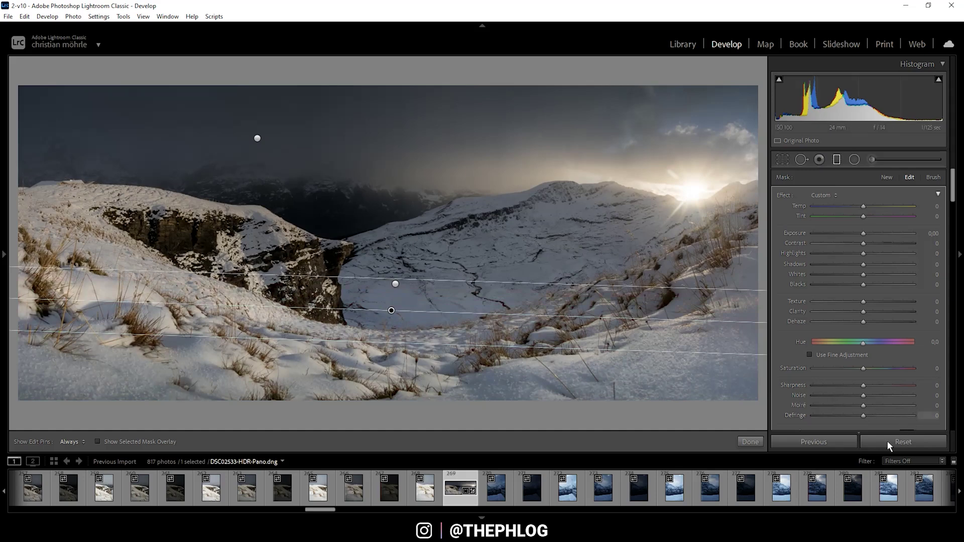
Give the foreground snow gradient Texture +9, Clarity +15, Highlights +89 and Shadows -100.
{"action": "mouse_move", "coordinate": [864, 303]}
{"action": "left_mouse_down"}
{"action": "mouse_move", "coordinate": [872, 312]}
{"action": "mouse_move", "coordinate": [867, 302]}
{"action": "left_mouse_up"}
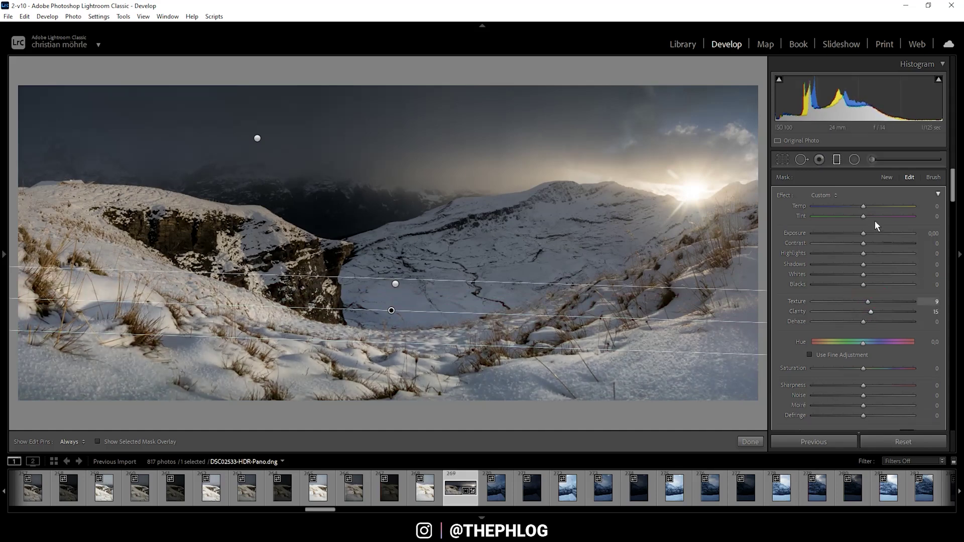
{"action": "left_click_drag", "start_coordinate": [872, 253], "coordinate": [903, 255]}
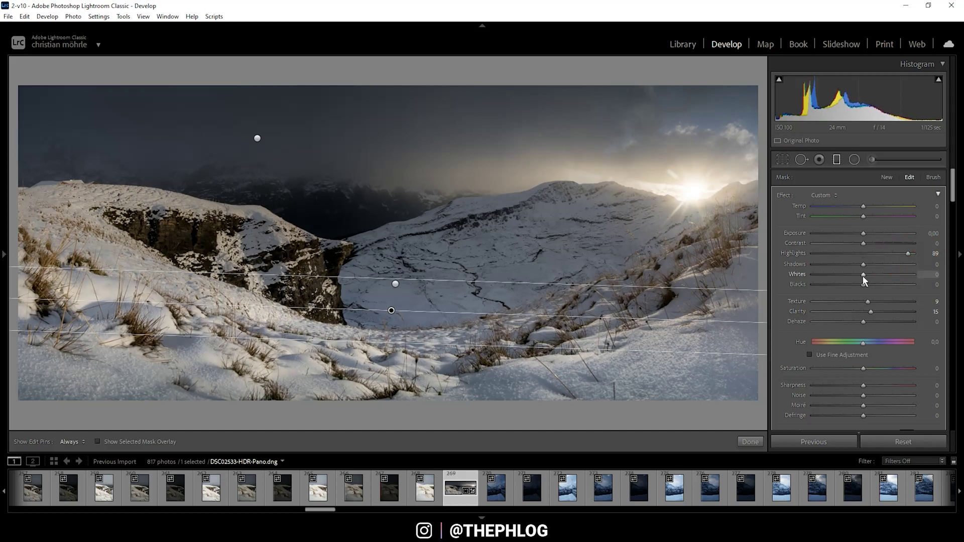
{"action": "left_click_drag", "start_coordinate": [863, 263], "coordinate": [750, 257]}
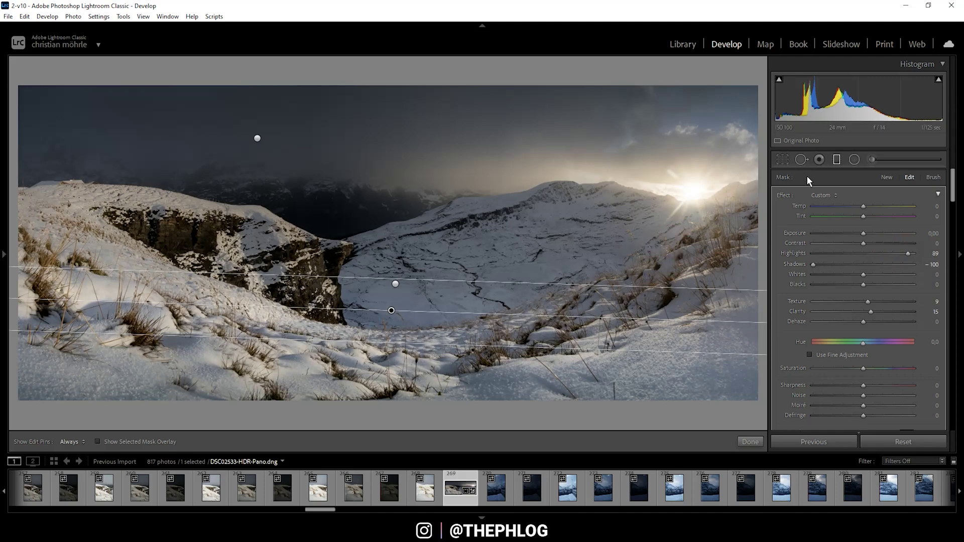
{"action": "left_click", "coordinate": [855, 160]}
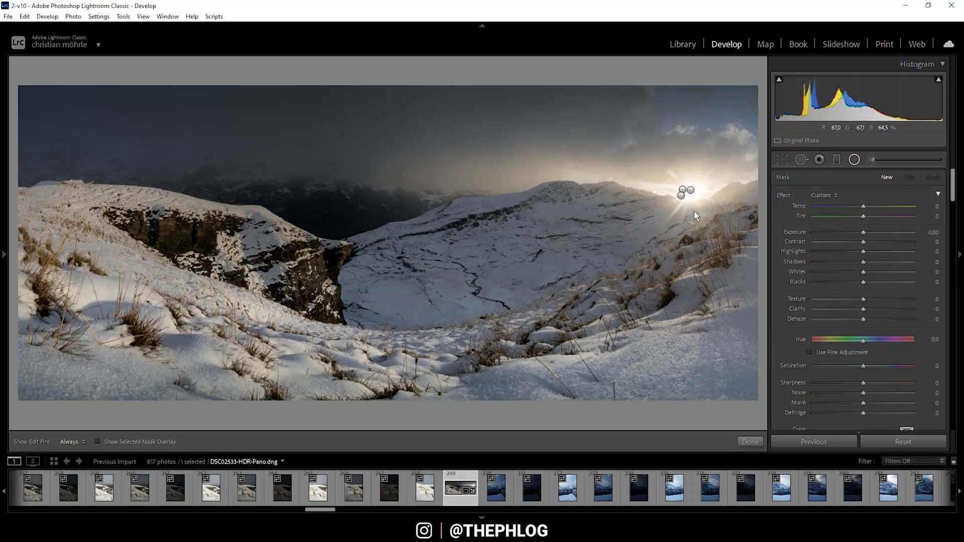
Set the sun radial mask to Blacks +100, Dehaze -9 and Highlights -25.
{"action": "left_click", "coordinate": [683, 190]}
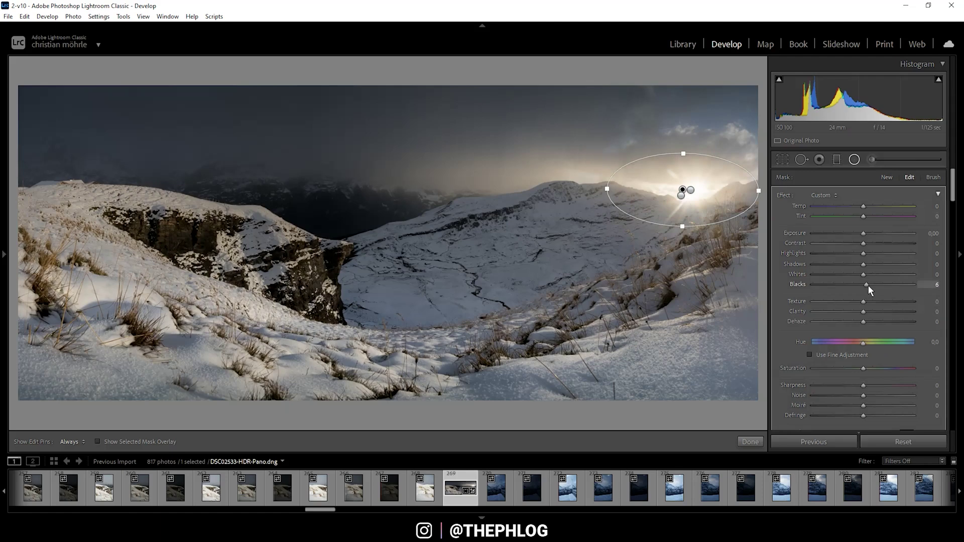
{"action": "left_click_drag", "start_coordinate": [869, 285], "coordinate": [915, 285]}
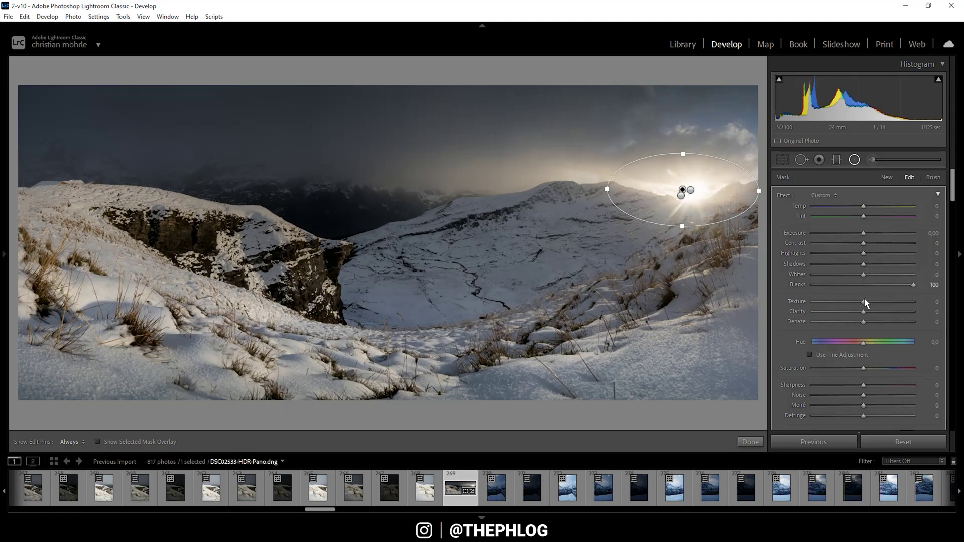
{"action": "left_click_drag", "start_coordinate": [862, 322], "coordinate": [859, 322]}
{"action": "left_click_drag", "start_coordinate": [856, 254], "coordinate": [849, 254]}
Warm the sun mask, then set the wider sky mask to Temp +62, Blacks +100, Dehaze -28, Highlights -20.
{"action": "left_click", "coordinate": [894, 208]}
{"action": "left_click", "coordinate": [691, 192]}
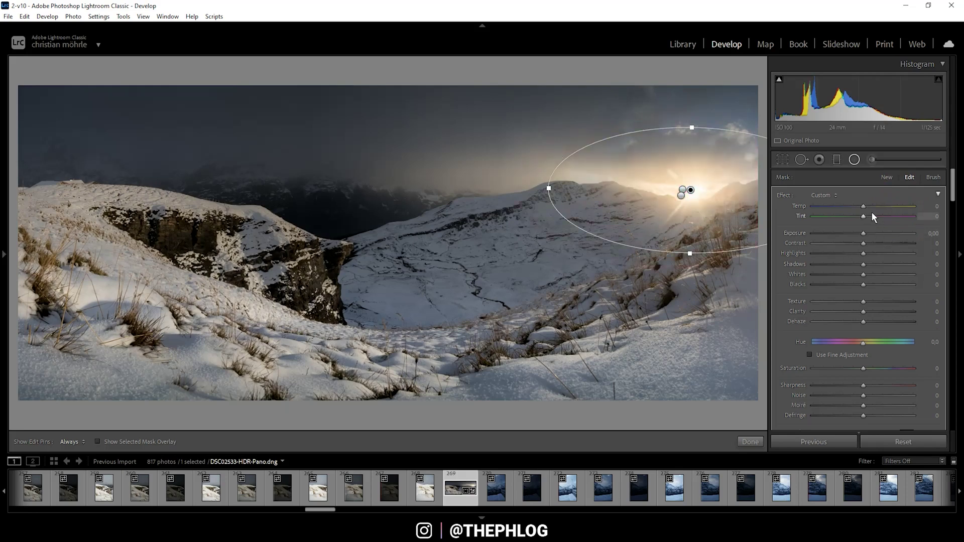
{"action": "left_click_drag", "start_coordinate": [866, 209], "coordinate": [896, 210]}
{"action": "left_click_drag", "start_coordinate": [864, 285], "coordinate": [947, 297]}
{"action": "left_click_drag", "start_coordinate": [870, 320], "coordinate": [849, 322]}
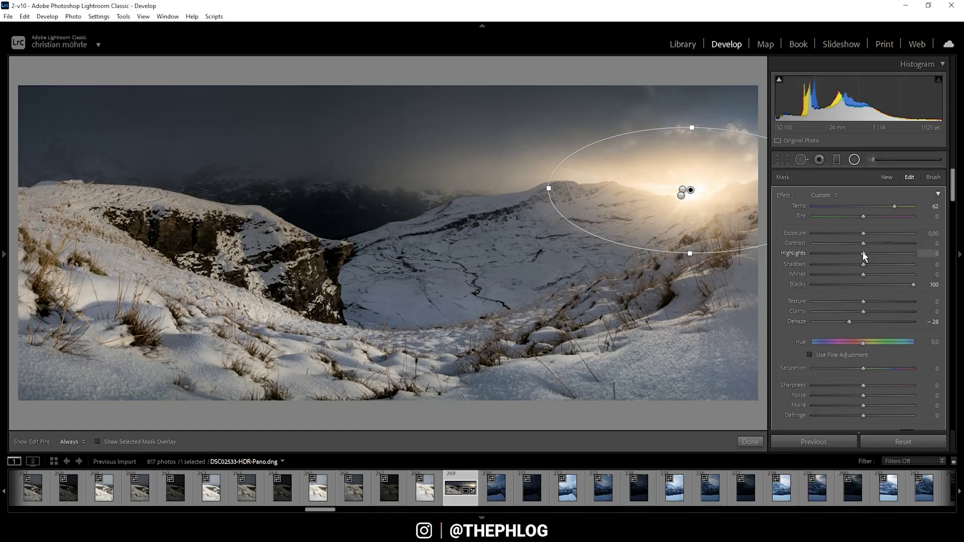
{"action": "left_click_drag", "start_coordinate": [862, 253], "coordinate": [857, 254]}
{"action": "left_click", "coordinate": [681, 196]}
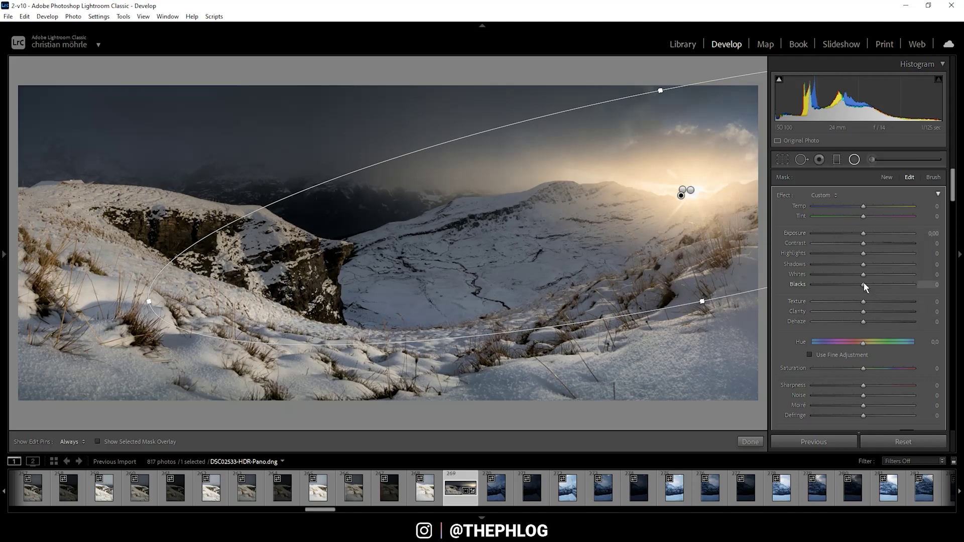
Give the largest radial mask Blacks +22, Dehaze -47 and Temp +21, then close mask editing.
{"action": "left_click_drag", "start_coordinate": [864, 284], "coordinate": [875, 284]}
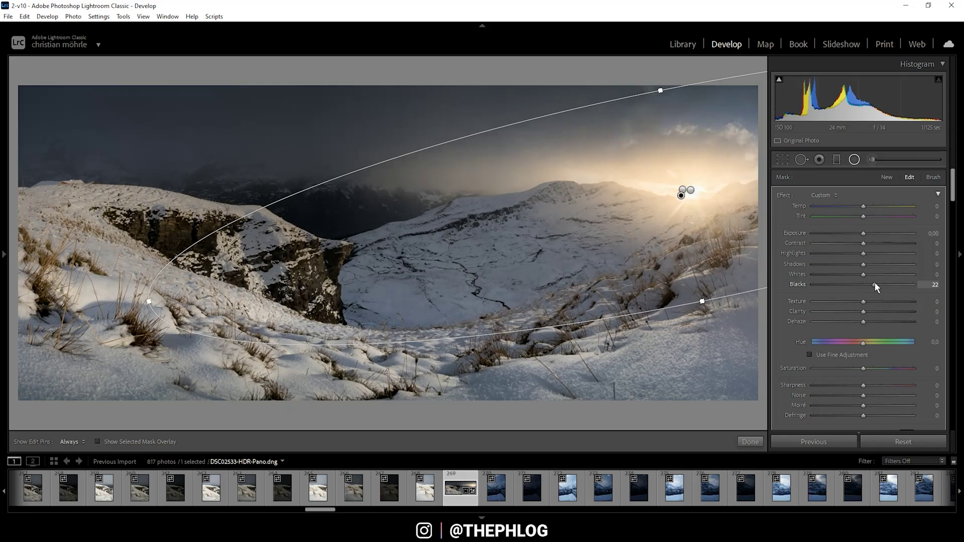
{"action": "left_click_drag", "start_coordinate": [864, 322], "coordinate": [840, 322]}
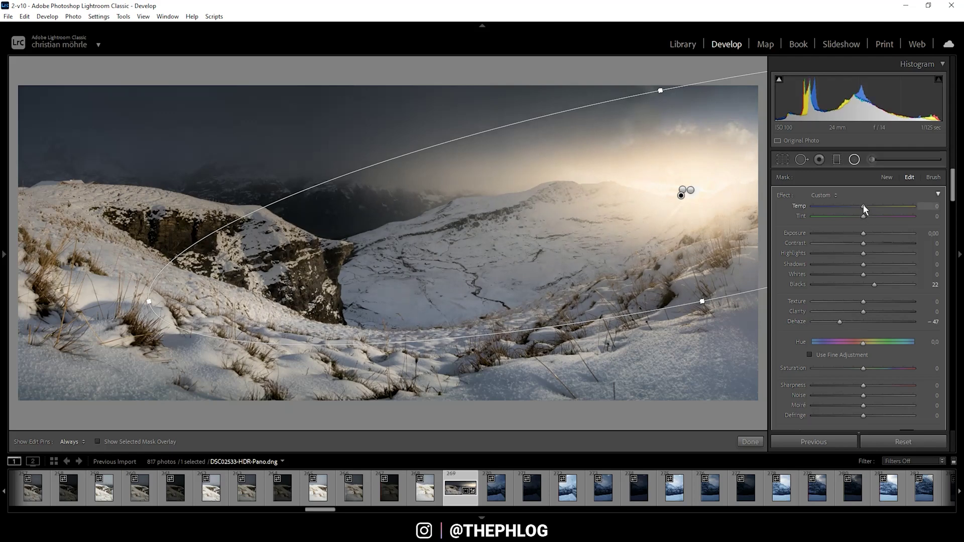
{"action": "left_click_drag", "start_coordinate": [864, 205], "coordinate": [874, 205]}
{"action": "left_click", "coordinate": [855, 159]}
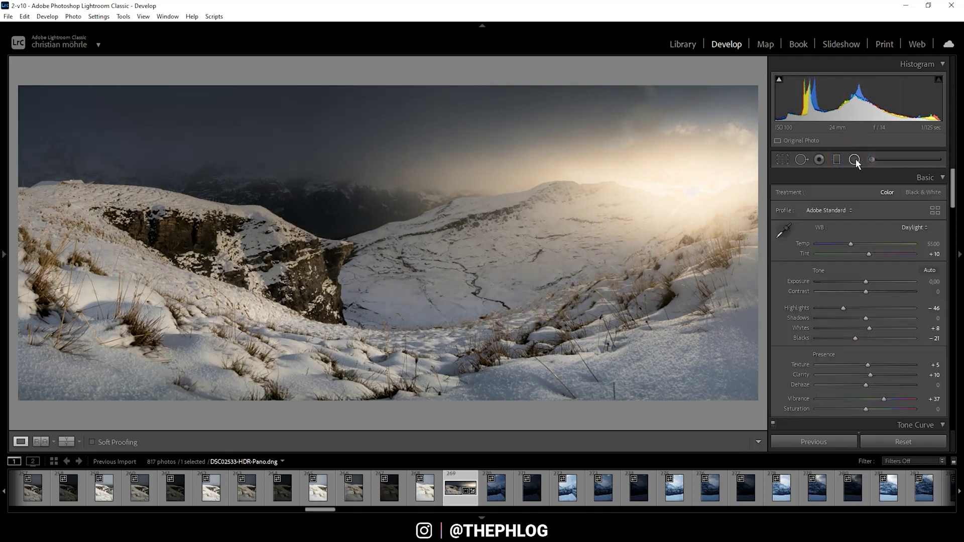
Tint the shadows blue on the Color Grading Shadows wheel.
{"action": "left_click_drag", "start_coordinate": [953, 180], "coordinate": [953, 230]}
{"action": "scroll", "coordinate": [867, 196], "scroll_direction": "down", "scroll_amount": 3}
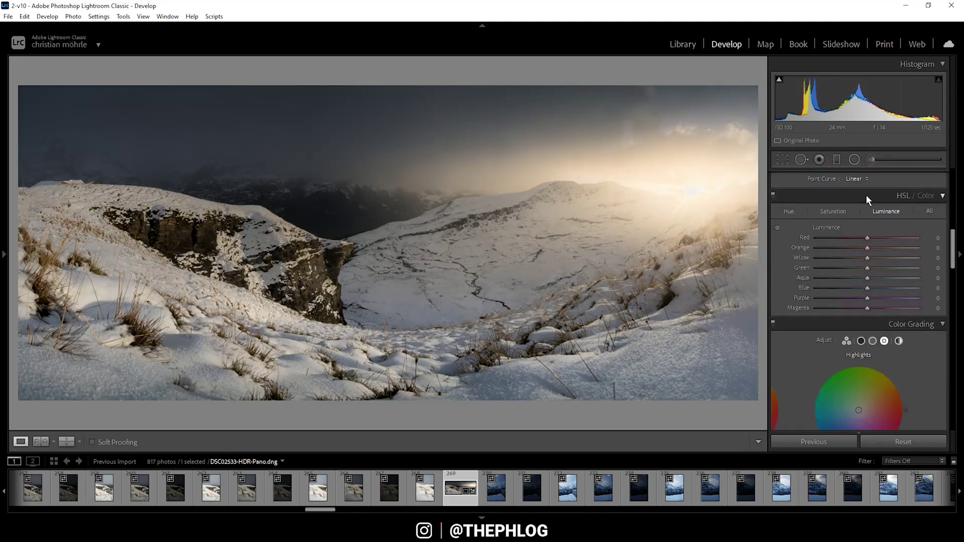
{"action": "scroll", "coordinate": [942, 239], "scroll_direction": "down", "scroll_amount": 7}
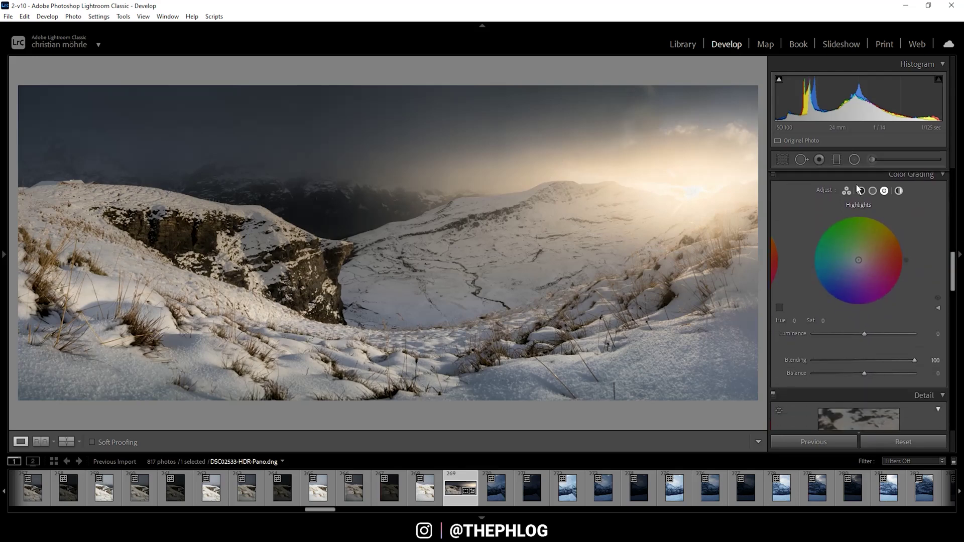
{"action": "left_click", "coordinate": [861, 191]}
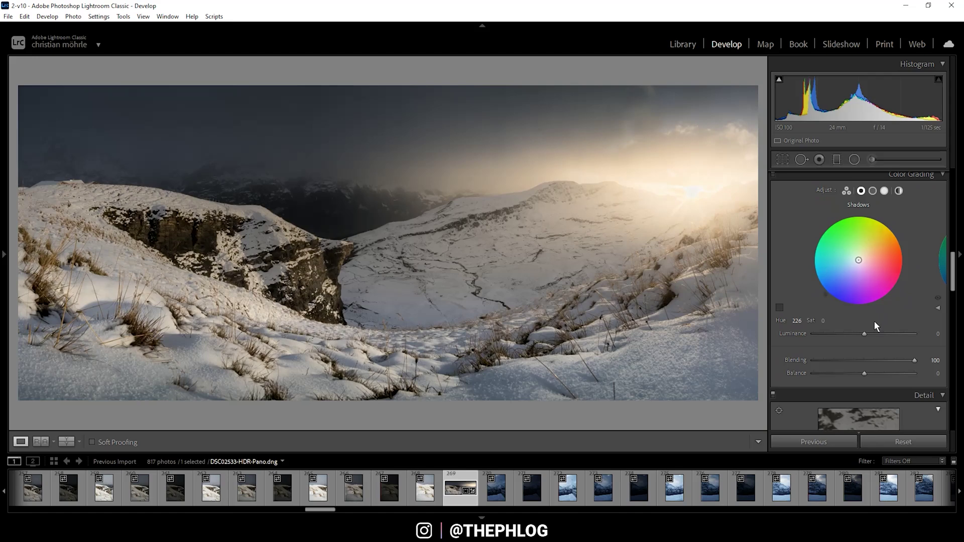
{"action": "left_click_drag", "start_coordinate": [853, 272], "coordinate": [856, 263]}
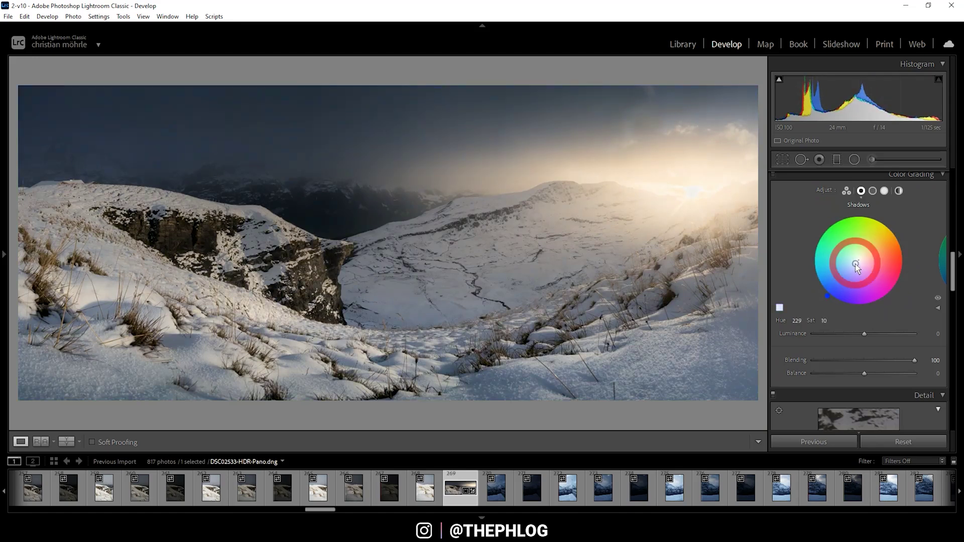
Warm the midtones slightly toward yellow and grade highlights orange at Hue 41, Saturation 37.
{"action": "left_click", "coordinate": [872, 192]}
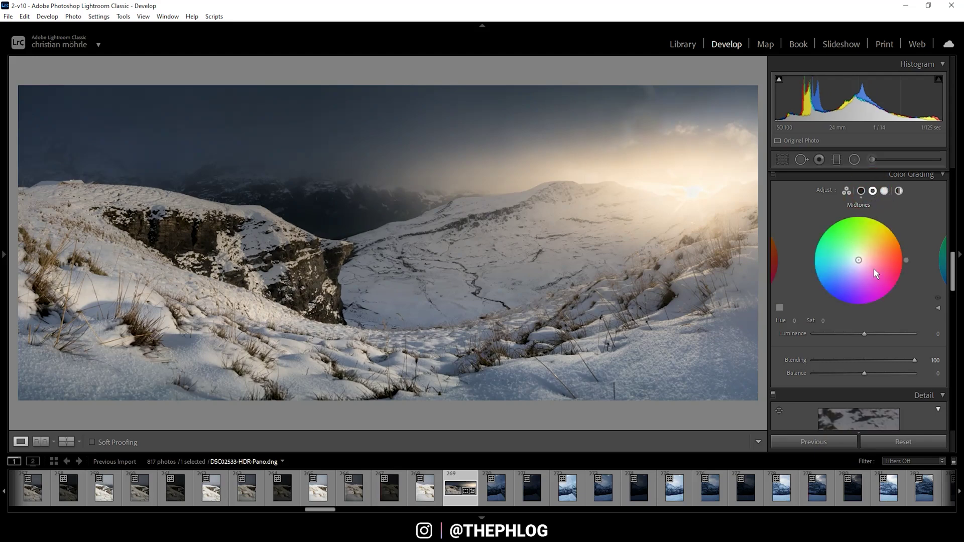
{"action": "left_click_drag", "start_coordinate": [860, 260], "coordinate": [867, 253]}
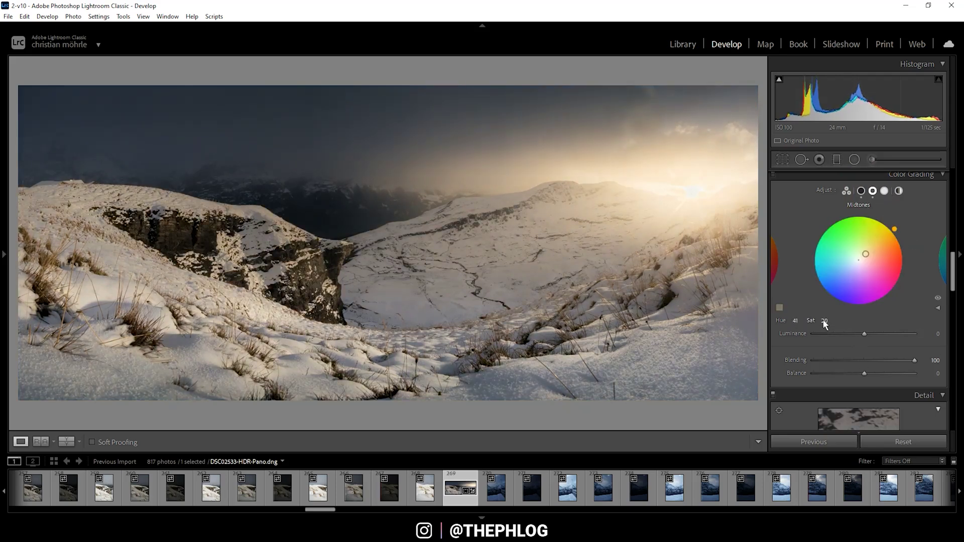
{"action": "left_click_drag", "start_coordinate": [824, 320], "coordinate": [817, 319]}
{"action": "left_click", "coordinate": [885, 191]}
{"action": "left_click_drag", "start_coordinate": [858, 263], "coordinate": [870, 250]}
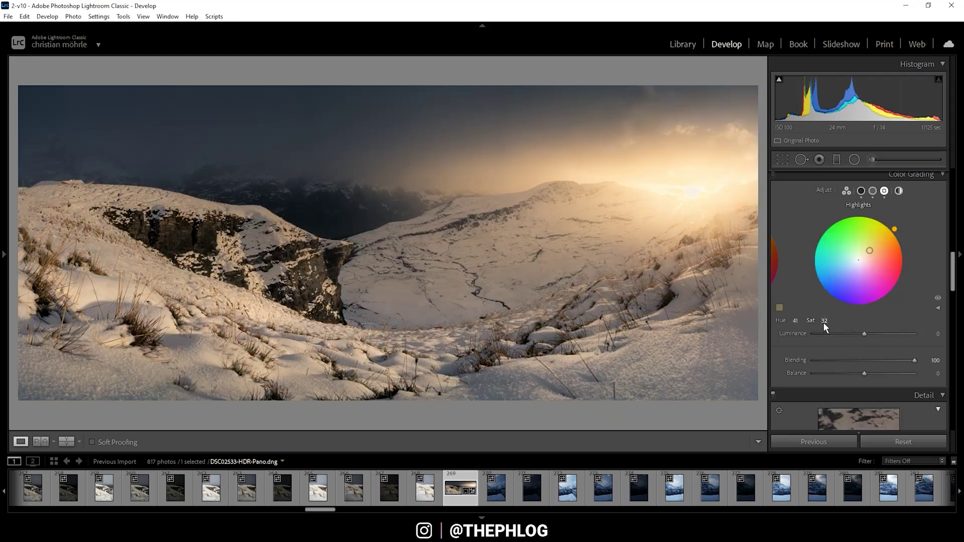
{"action": "left_click_drag", "start_coordinate": [824, 324], "coordinate": [828, 326]}
{"action": "left_click_drag", "start_coordinate": [954, 270], "coordinate": [953, 301]}
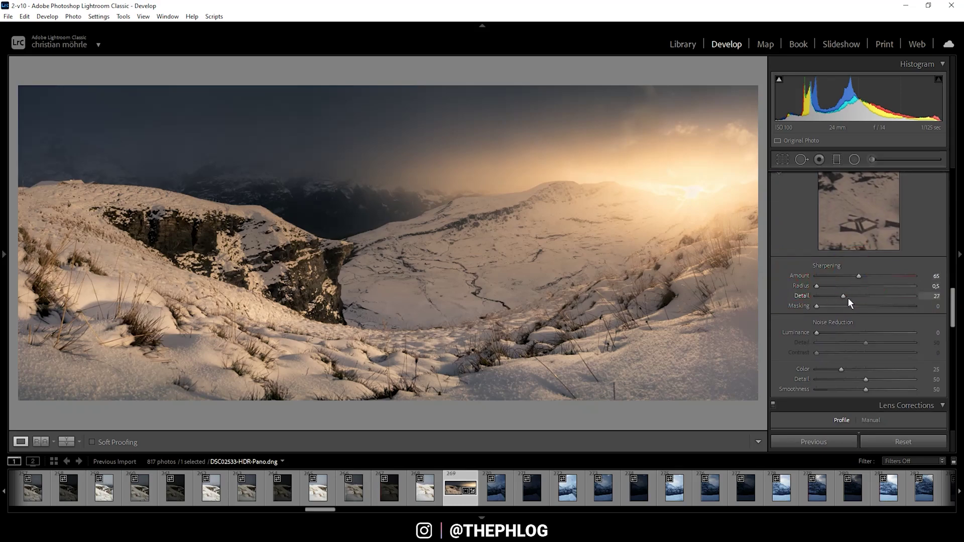
Set sharpening Masking to 70 and Post-Crop Vignetting Amount to -3.
{"action": "left_click_drag", "start_coordinate": [824, 306], "coordinate": [886, 306]}
{"action": "scroll", "coordinate": [864, 282], "scroll_direction": "down", "scroll_amount": 6}
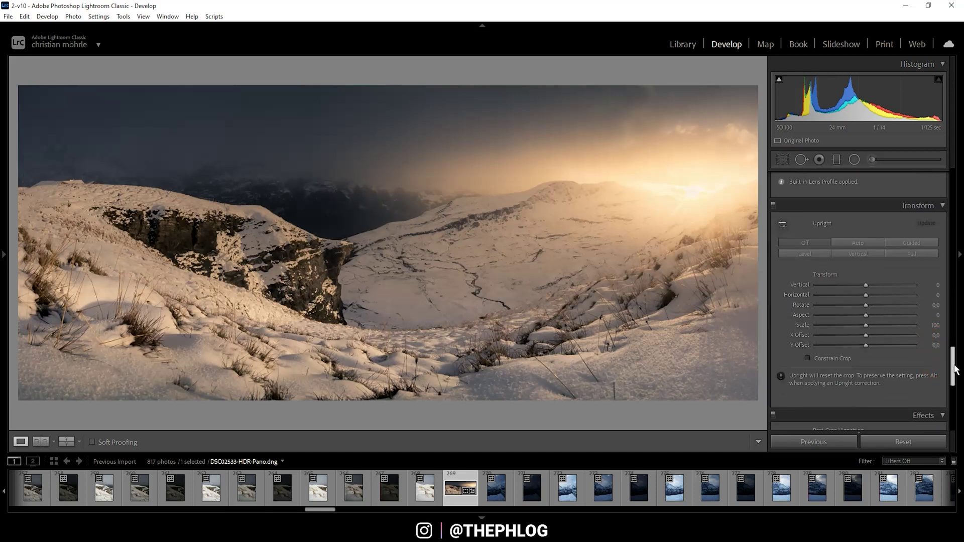
{"action": "scroll", "coordinate": [869, 359], "scroll_direction": "down", "scroll_amount": 3}
{"action": "left_click_drag", "start_coordinate": [864, 375], "coordinate": [862, 376]}
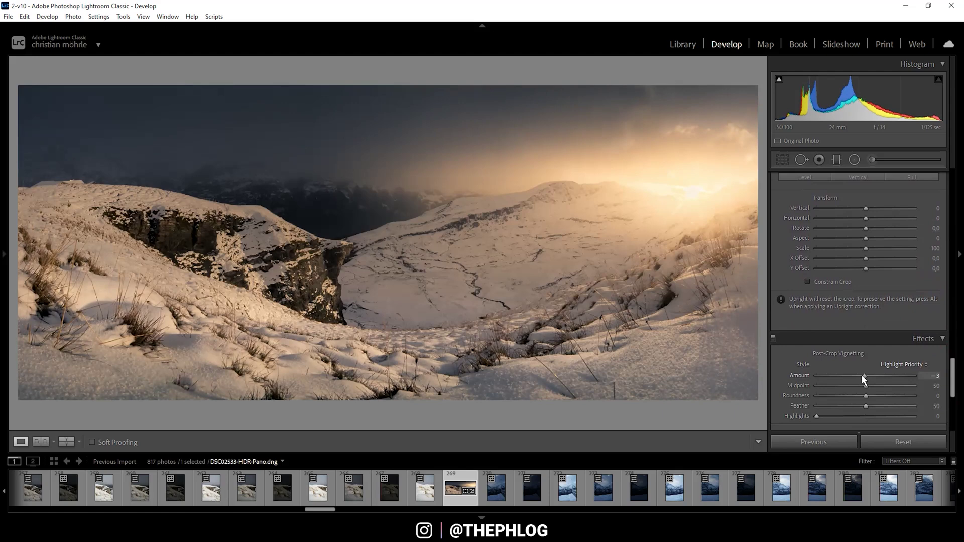
Calibrate the Blue Primary to Hue -13 and Saturation +65.
{"action": "left_click_drag", "start_coordinate": [953, 374], "coordinate": [953, 408]}
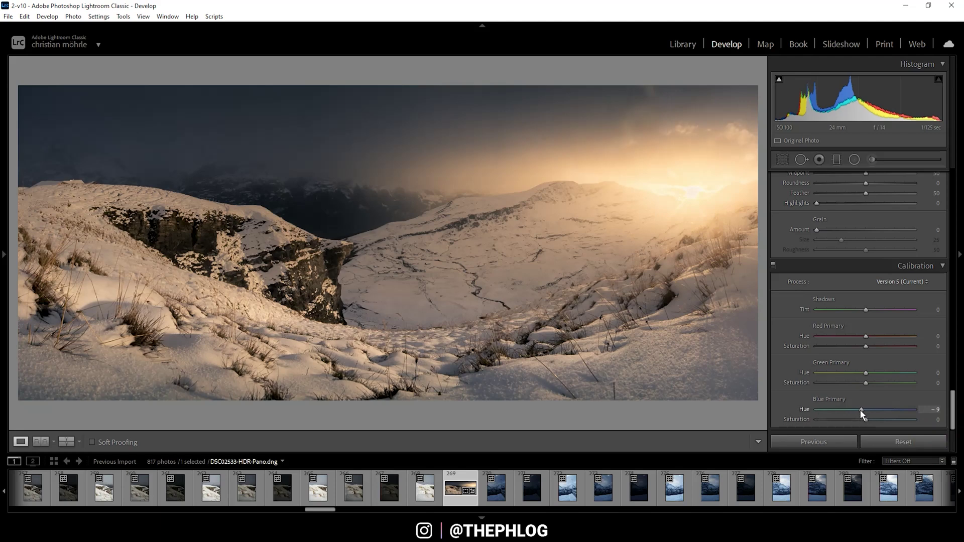
{"action": "left_click_drag", "start_coordinate": [860, 410], "coordinate": [858, 410]}
{"action": "left_click_drag", "start_coordinate": [866, 419], "coordinate": [898, 419]}
{"action": "right_click", "coordinate": [450, 498]}
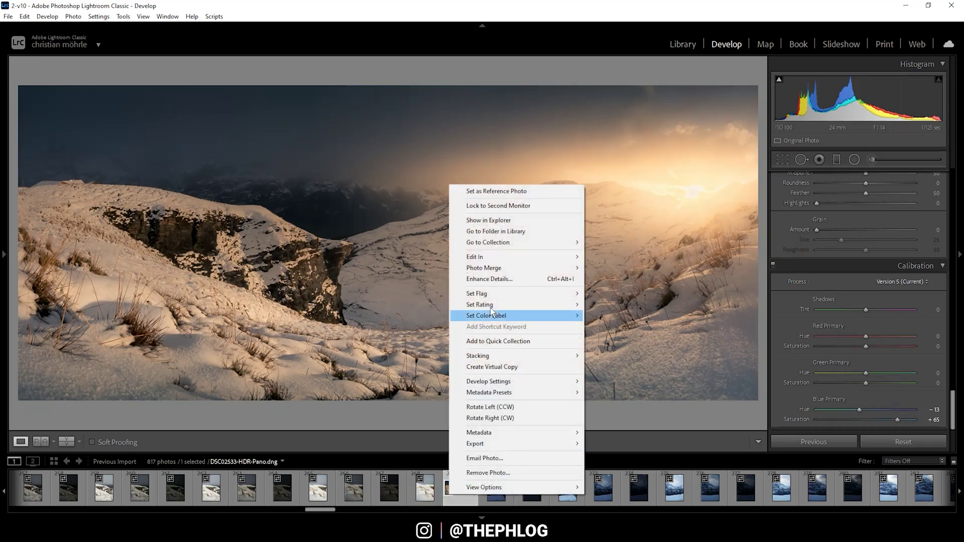
Send a copy of the panorama with adjustments to Color Efex Pro 4.
{"action": "mouse_move", "coordinate": [511, 257]}
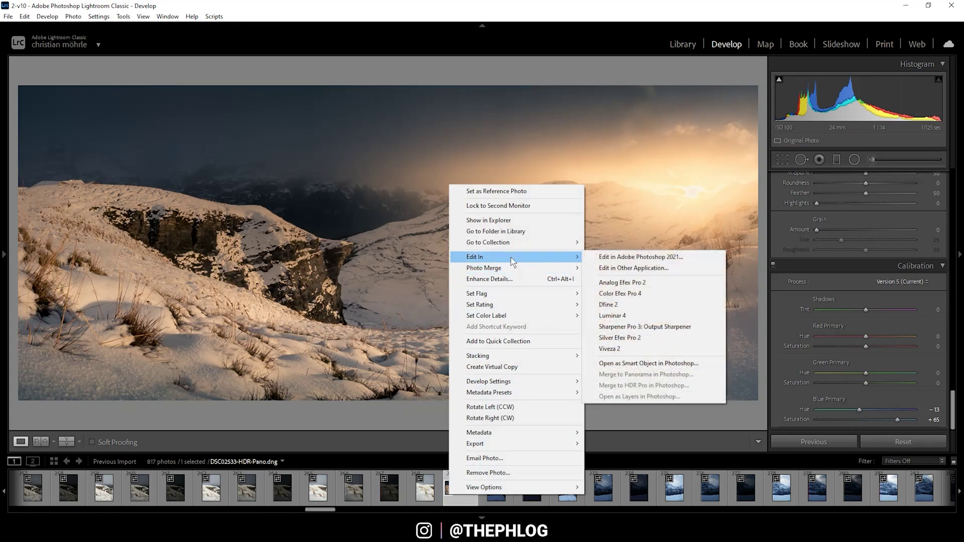
{"action": "left_click", "coordinate": [634, 295]}
{"action": "key", "text": "Return"}
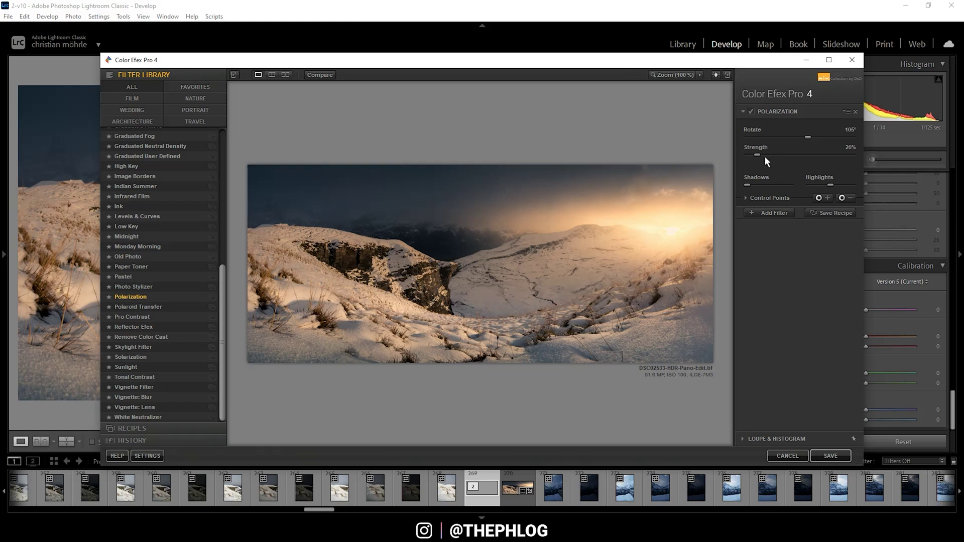
Set Polarization Strength to 67% and save the result back to Lightroom.
{"action": "left_click_drag", "start_coordinate": [756, 155], "coordinate": [758, 156]}
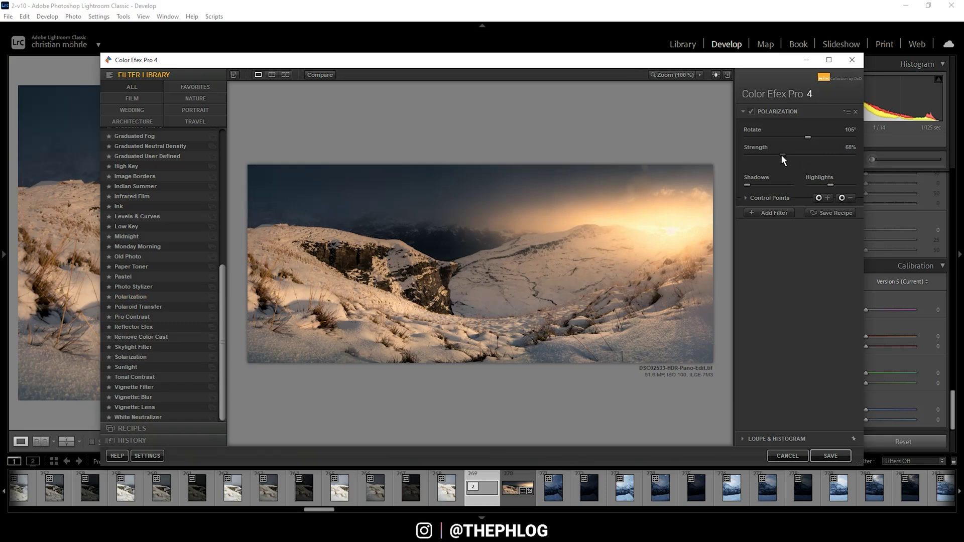
{"action": "left_click_drag", "start_coordinate": [784, 156], "coordinate": [781, 156]}
{"action": "left_click", "coordinate": [831, 456]}
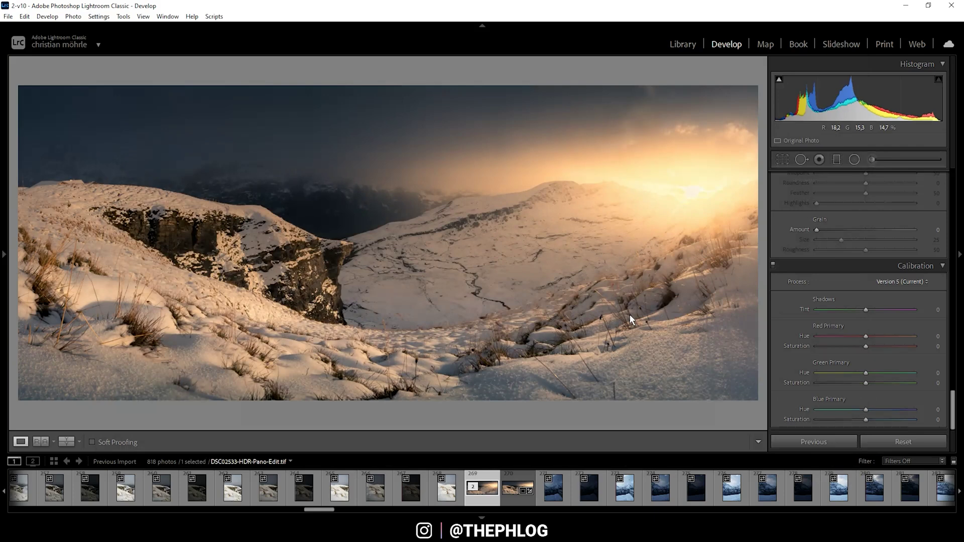